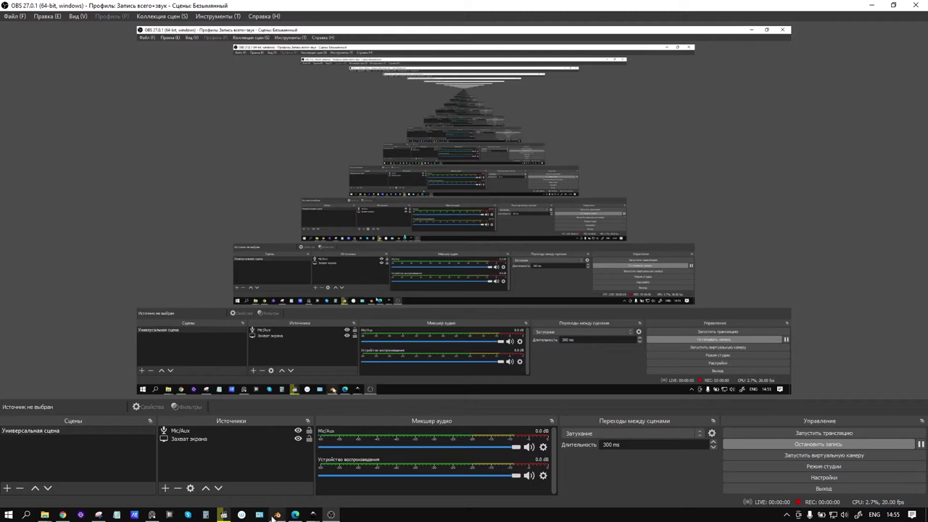
Switch from OBS Studio to the Blender window showing the Ruger MKII pistol model.
click(275, 515)
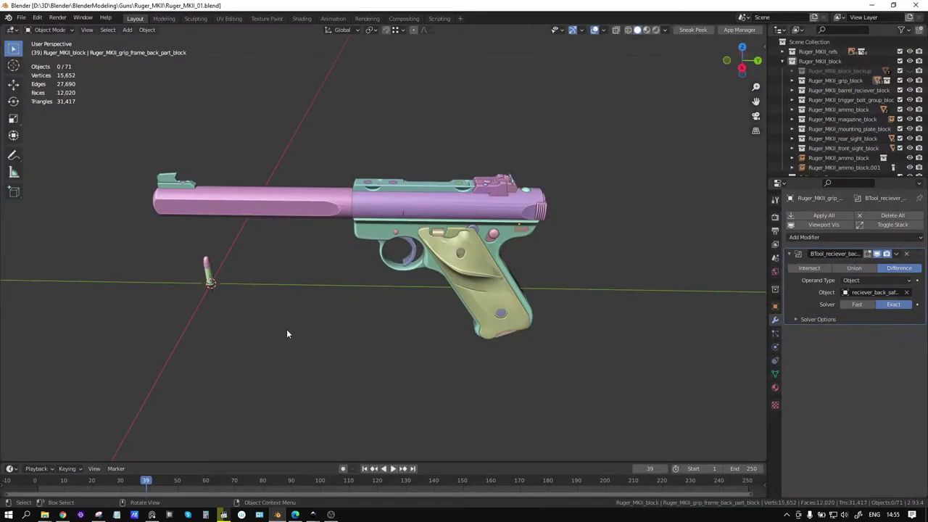
mouse_move(287, 333)
middle_down()
mouse_move(505, 235)
mouse_move(496, 312)
middle_up()
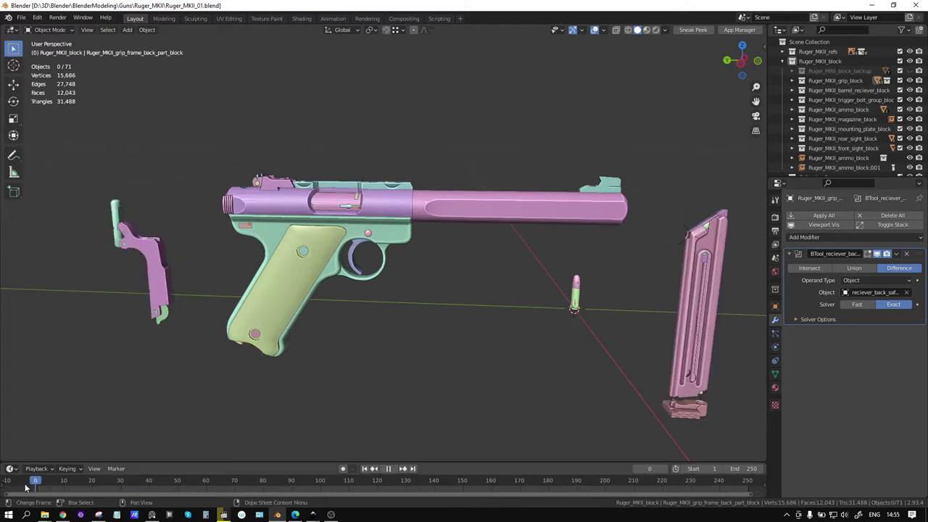
mouse_move(401, 349)
middle_down()
mouse_move(273, 307)
mouse_move(240, 316)
mouse_move(201, 368)
mouse_move(131, 331)
mouse_move(212, 357)
mouse_move(125, 341)
mouse_move(124, 331)
mouse_move(103, 412)
middle_up()
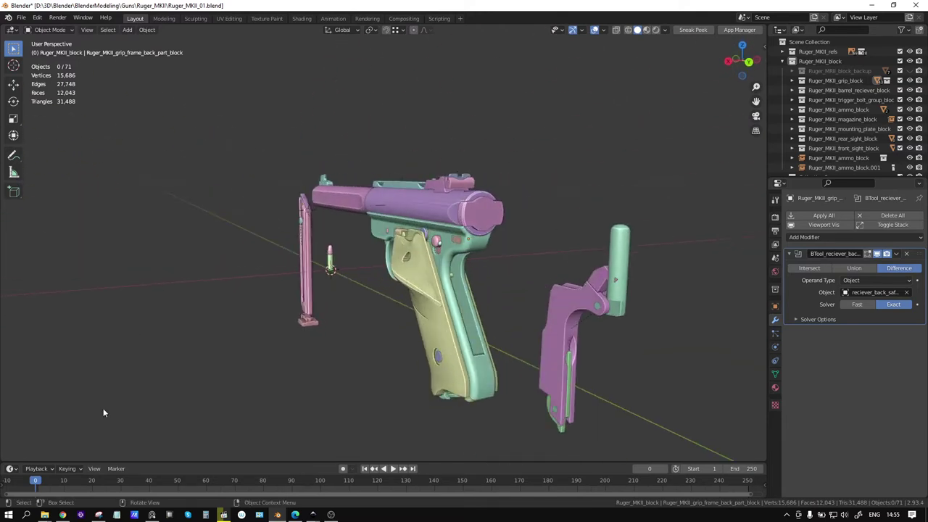
drag(49, 484, 88, 486)
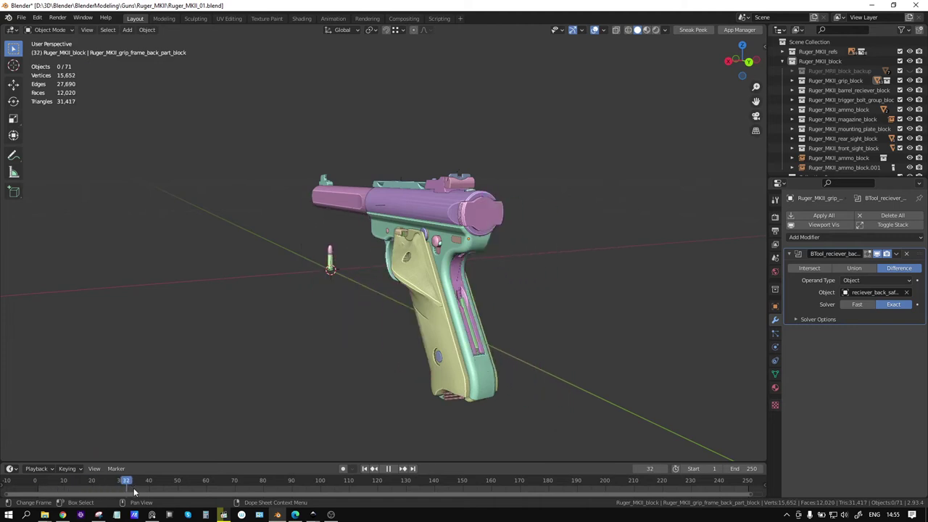
mouse_move(290, 402)
middle_down()
mouse_move(382, 336)
mouse_move(425, 370)
mouse_move(416, 407)
mouse_move(416, 342)
middle_up()
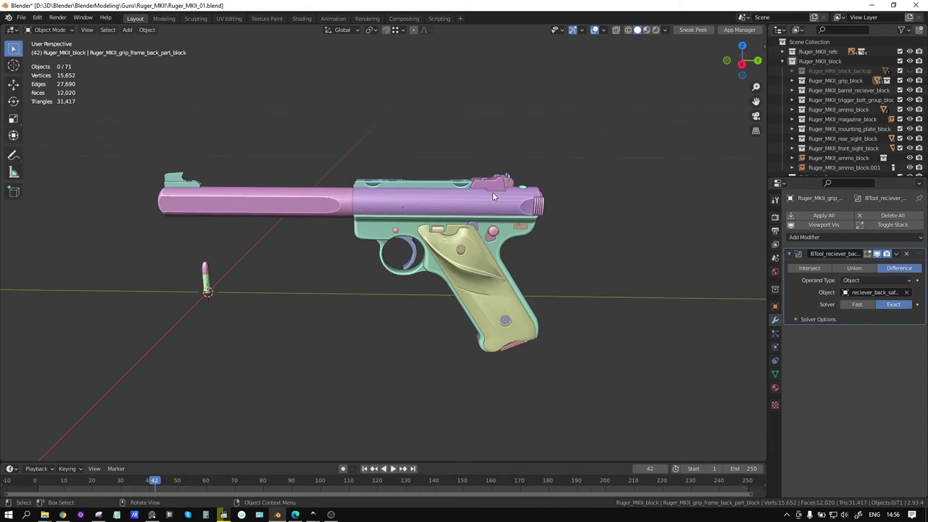
middle_drag(551, 282, 514, 285)
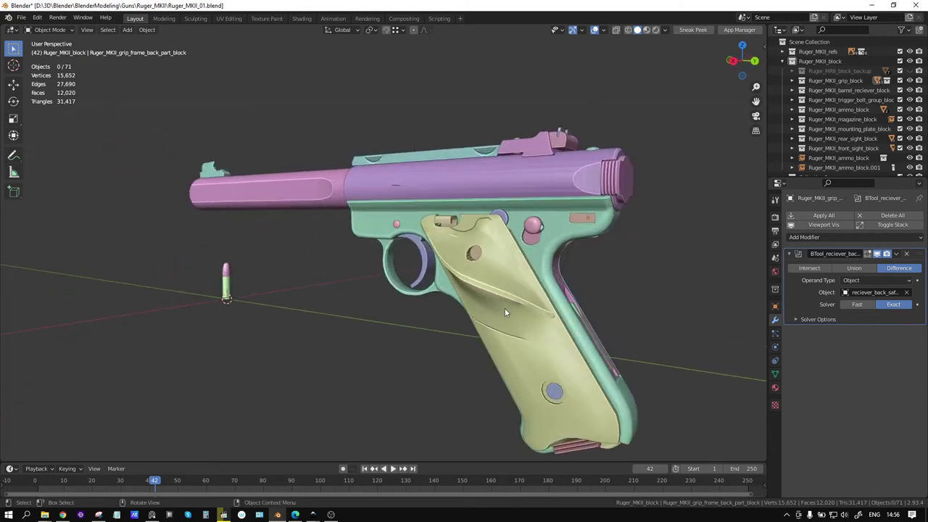
click(505, 308)
Hide both grip panels, first the selected one and then the olive right panel.
key(h)
middle_drag(558, 314, 396, 308)
click(357, 278)
key(h)
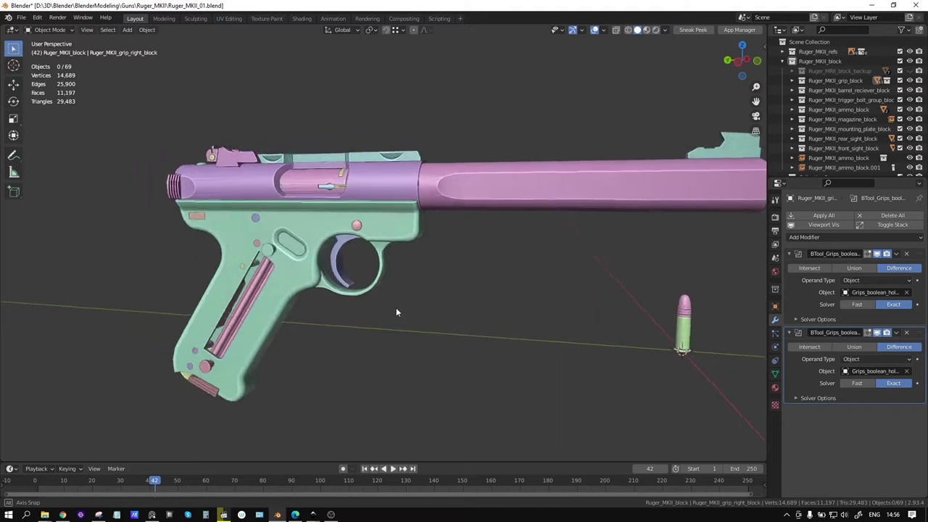
mouse_move(579, 289)
middle_down()
mouse_move(457, 290)
mouse_move(508, 304)
mouse_move(455, 302)
mouse_move(487, 243)
mouse_move(485, 260)
mouse_move(467, 251)
middle_up()
scroll(487, 244, up, 2)
Select the top mounting plate and one of its bolts on the receiver.
click(424, 181)
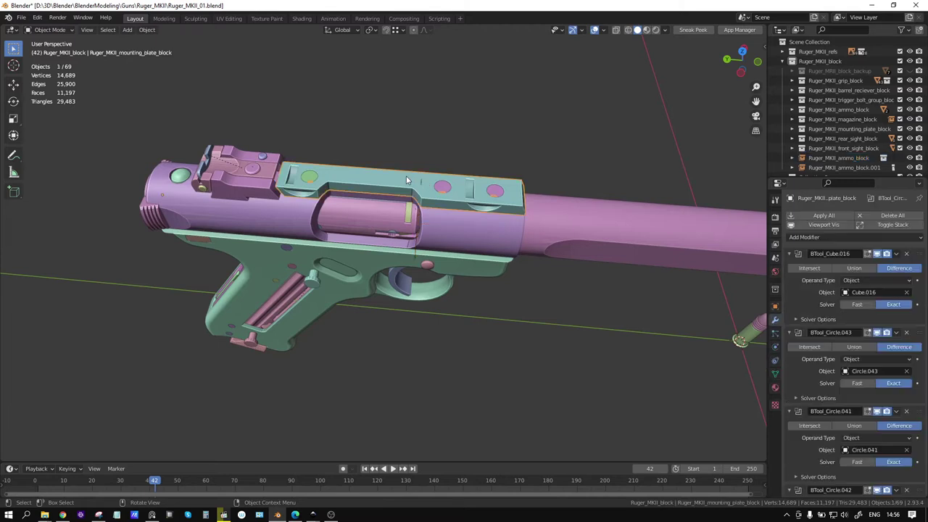
middle_drag(406, 179, 381, 171)
scroll(402, 195, up, 2)
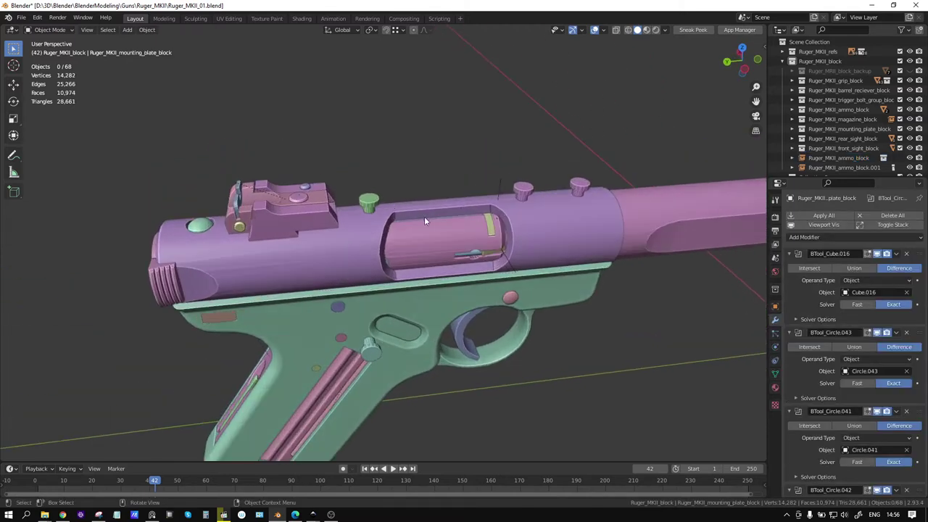
click(368, 201)
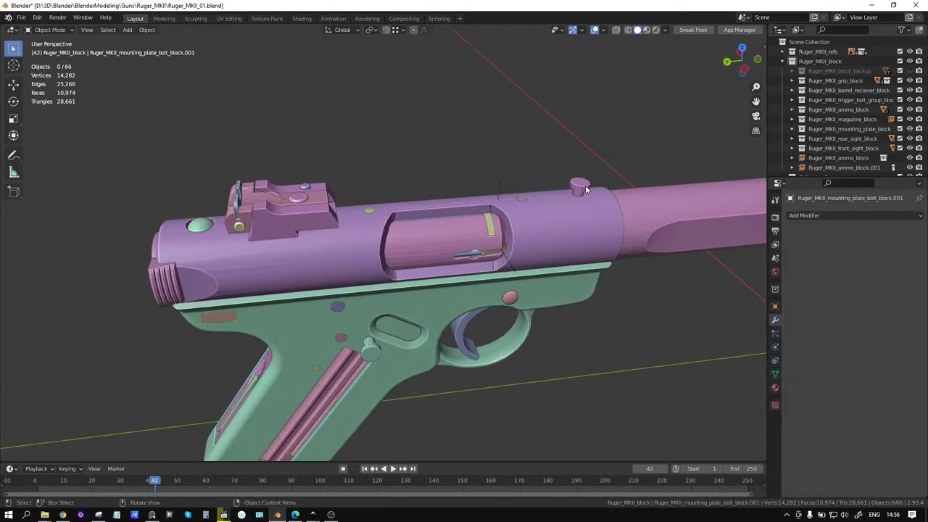
middle_drag(336, 221, 377, 225)
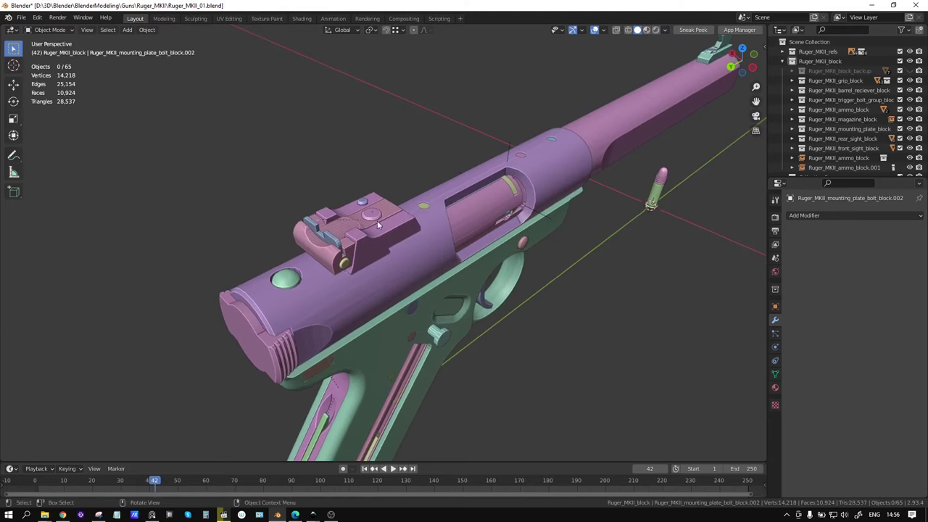
Delete the rear sight block with its yellow screw and pick the base bolt beneath it.
click(329, 241)
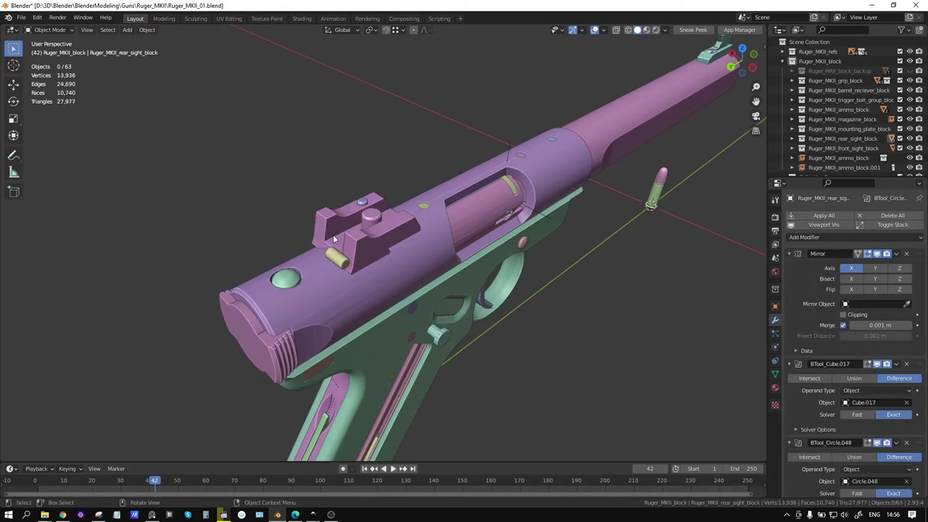
click(336, 258)
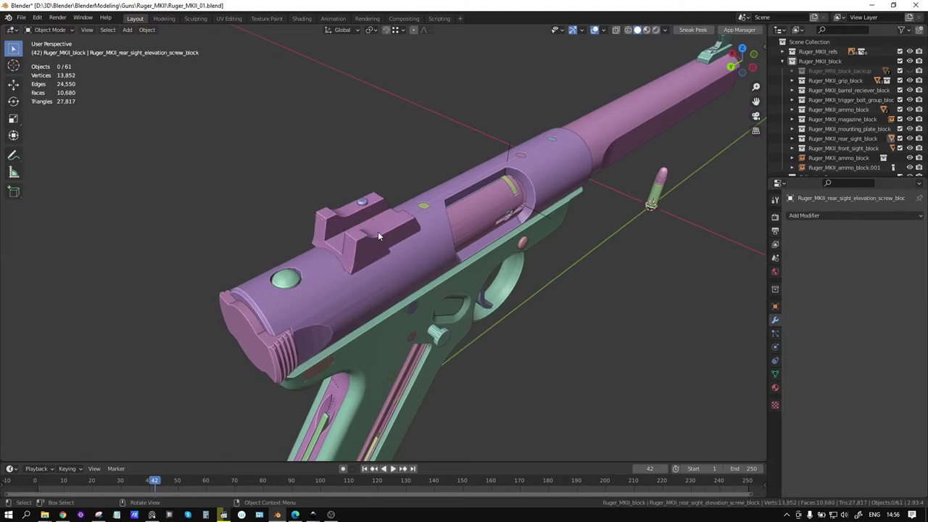
click(377, 231)
key(Delete)
click(363, 211)
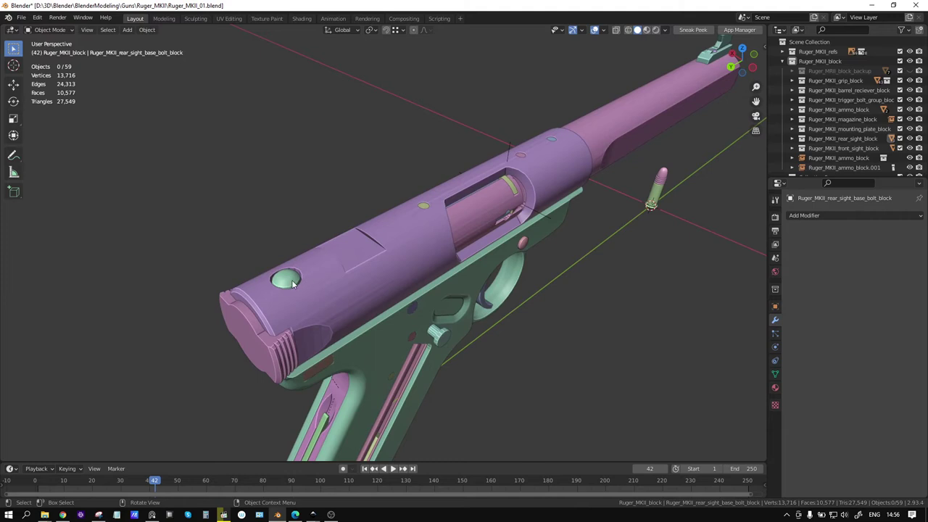
mouse_move(292, 284)
middle_down()
mouse_move(392, 268)
mouse_move(531, 271)
mouse_move(426, 234)
mouse_move(327, 224)
mouse_move(437, 243)
mouse_move(527, 241)
mouse_move(536, 259)
mouse_move(451, 234)
mouse_move(506, 100)
mouse_move(462, 230)
mouse_move(440, 228)
mouse_move(437, 254)
mouse_move(464, 269)
middle_up()
Delete the front sight parts at the muzzle end.
key(Delete)
click(345, 248)
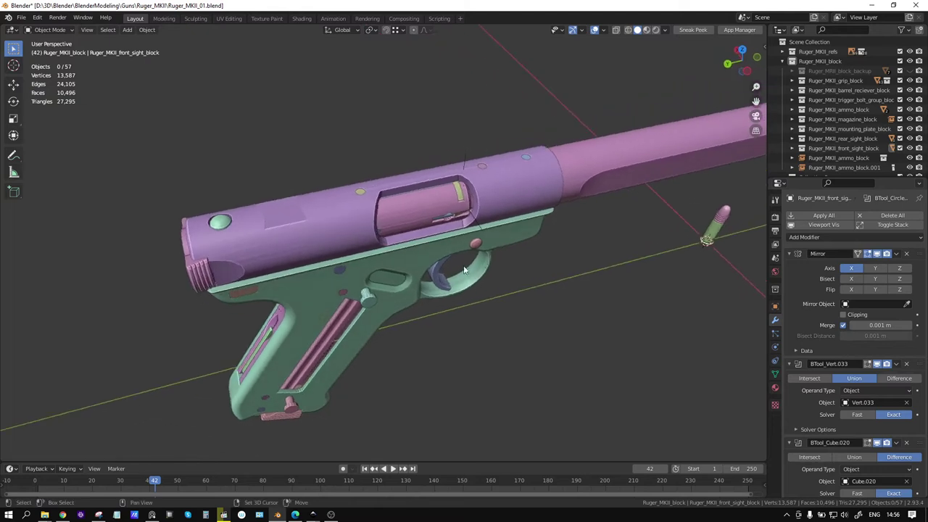
mouse_move(366, 261)
middle_down()
mouse_move(413, 235)
mouse_move(491, 251)
mouse_move(423, 250)
mouse_move(335, 221)
middle_up()
Hide the receiver housing block to expose the barrel and bolt.
click(300, 249)
mouse_move(300, 249)
middle_down()
mouse_move(472, 227)
mouse_move(426, 187)
mouse_move(466, 254)
mouse_move(442, 254)
mouse_move(636, 256)
mouse_move(660, 288)
mouse_move(300, 158)
mouse_move(603, 197)
mouse_move(470, 152)
mouse_move(508, 229)
mouse_move(474, 210)
mouse_move(500, 191)
mouse_move(482, 249)
mouse_move(437, 247)
middle_up()
key(h)
scroll(442, 194, up, 3)
Frame the ring around the barrel, then select the barrel and inspect the receiver and grip.
click(325, 144)
key(KP_Decimal)
scroll(603, 197, down, 3)
click(437, 246)
mouse_move(499, 273)
middle_down()
mouse_move(515, 205)
mouse_move(543, 224)
mouse_move(443, 243)
mouse_move(468, 307)
mouse_move(406, 300)
mouse_move(424, 263)
mouse_move(410, 271)
middle_up()
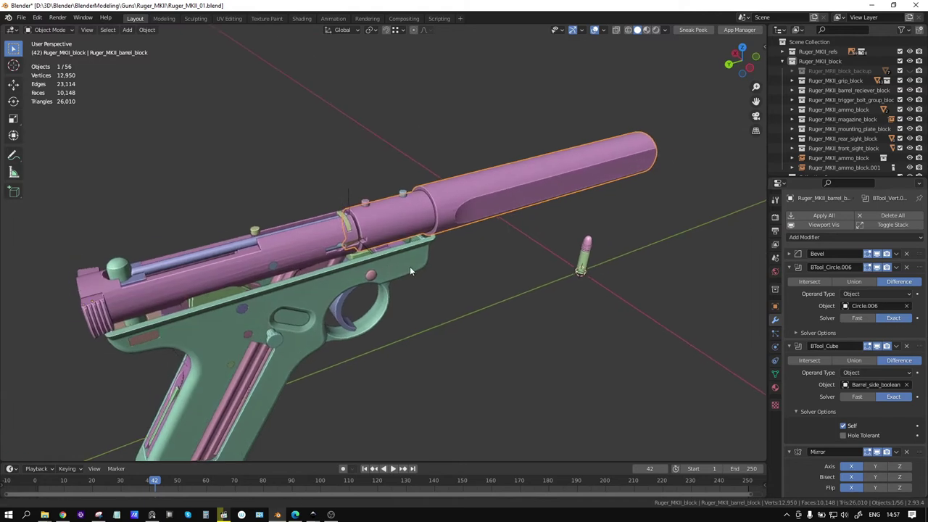
mouse_move(308, 285)
middle_down()
mouse_move(392, 251)
mouse_move(354, 239)
mouse_move(529, 217)
middle_up()
scroll(386, 248, up, 3)
Hide the small top bolt knob and the bolt housing block.
click(578, 210)
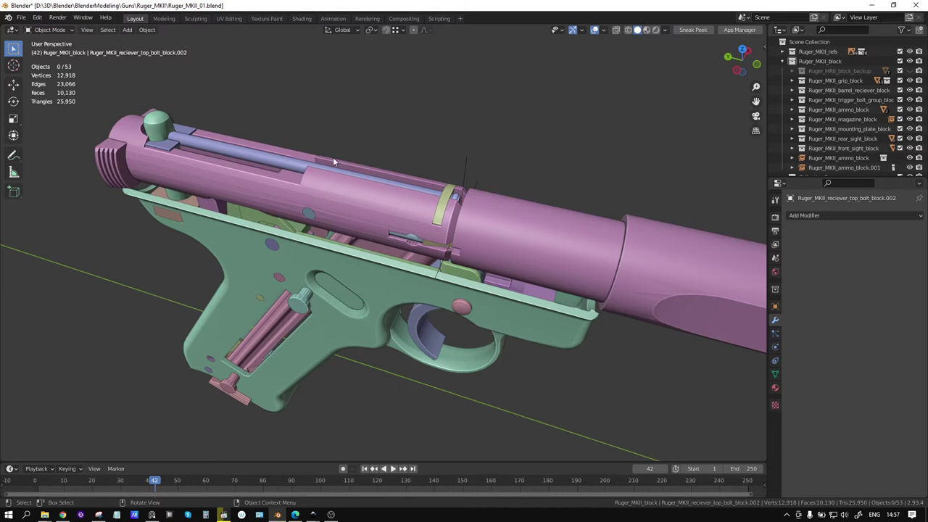
click(361, 199)
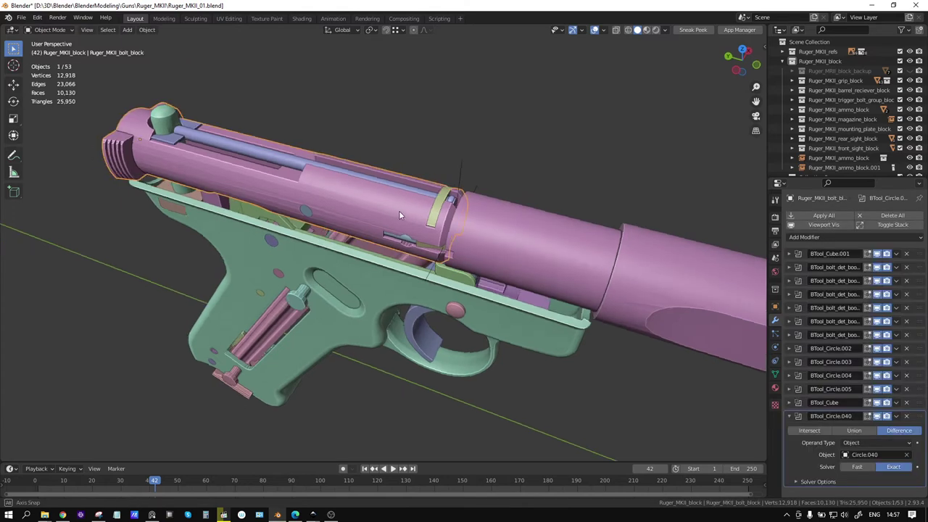
mouse_move(399, 210)
middle_down()
mouse_move(268, 177)
mouse_move(419, 166)
mouse_move(403, 217)
mouse_move(414, 230)
mouse_move(445, 230)
mouse_move(463, 205)
mouse_move(652, 215)
mouse_move(522, 182)
middle_up()
key(h)
Zoom in on the exposed bolt area, then select the barrel from a closer oblique angle.
scroll(415, 231, up, 3)
scroll(384, 212, up, 4)
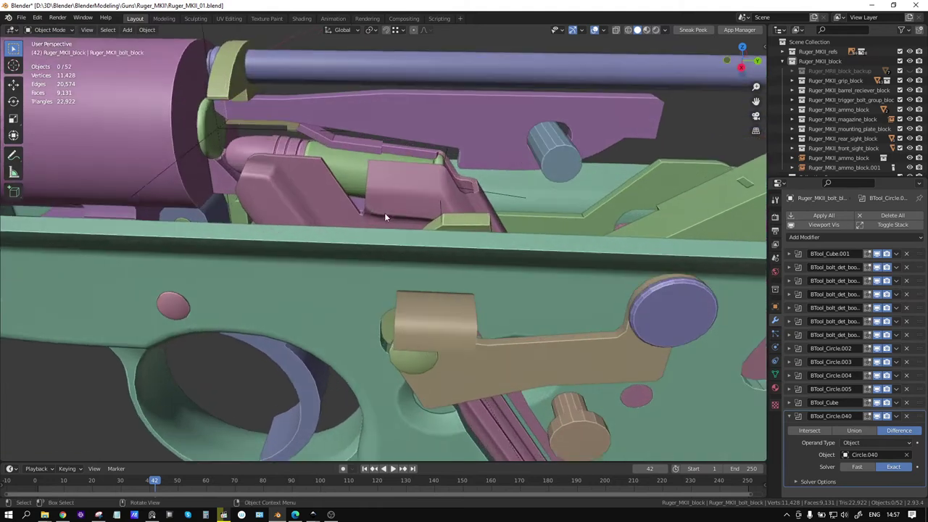
mouse_move(384, 212)
middle_down()
mouse_move(367, 222)
mouse_move(379, 217)
mouse_move(382, 196)
mouse_move(360, 212)
mouse_move(318, 213)
mouse_move(313, 229)
mouse_move(415, 225)
mouse_move(383, 276)
middle_up()
scroll(380, 272, down, 2)
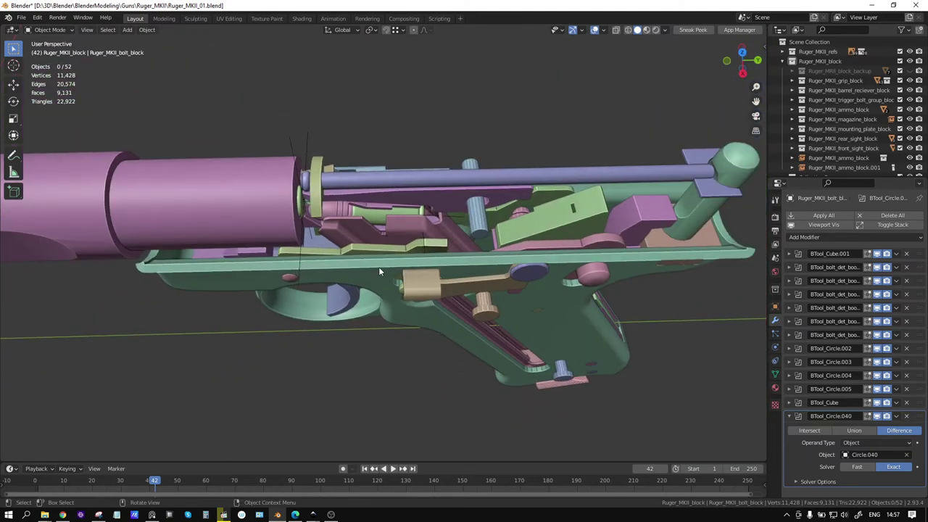
scroll(377, 247, down, 2)
scroll(375, 221, down, 2)
scroll(371, 222, down, 1)
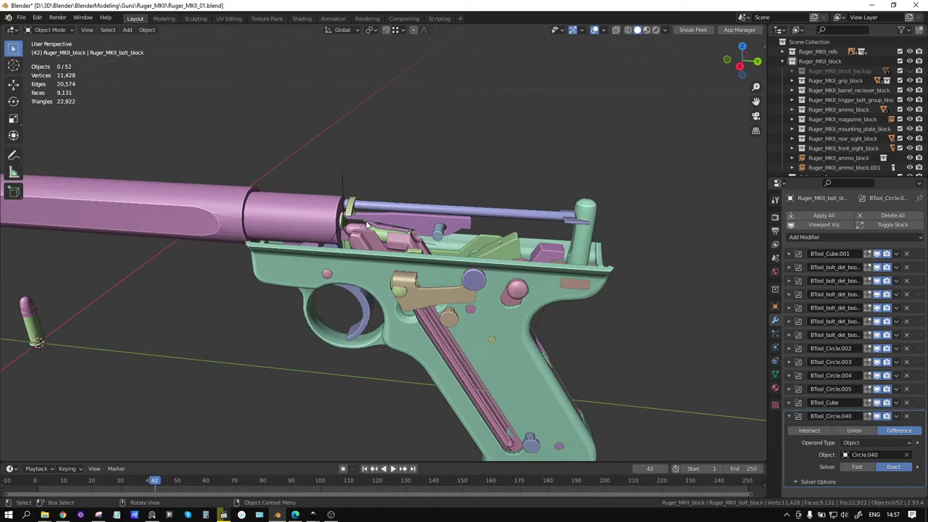
click(315, 222)
mouse_move(315, 222)
middle_down()
mouse_move(283, 233)
mouse_move(376, 230)
middle_up()
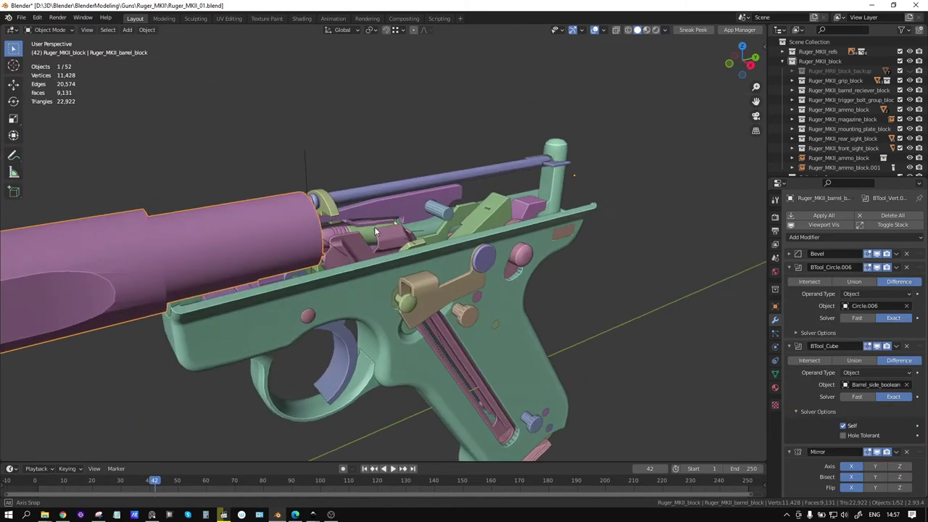
Hide the grip frame and its front section.
click(356, 284)
key(h)
mouse_move(356, 283)
middle_down()
mouse_move(348, 200)
mouse_move(262, 276)
mouse_move(299, 303)
mouse_move(358, 255)
mouse_move(302, 291)
mouse_move(307, 305)
middle_up()
click(290, 273)
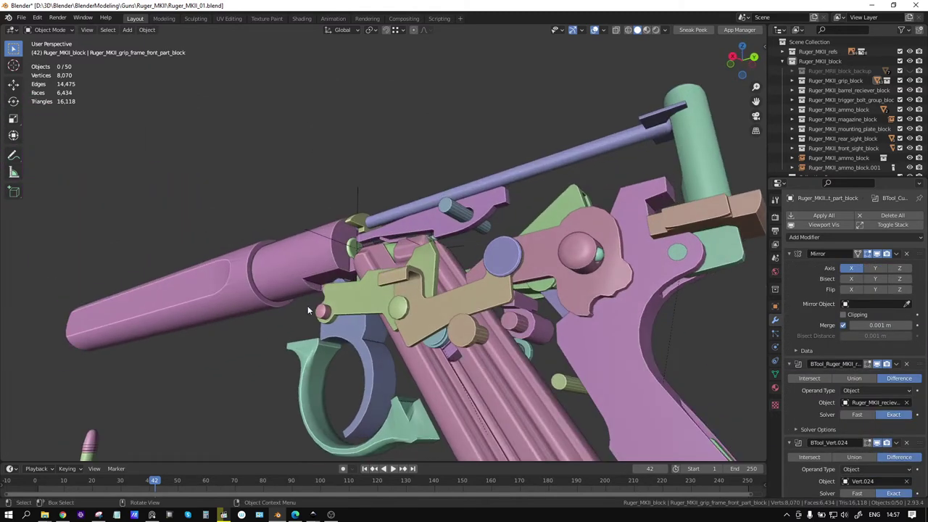
middle_drag(620, 253, 442, 303)
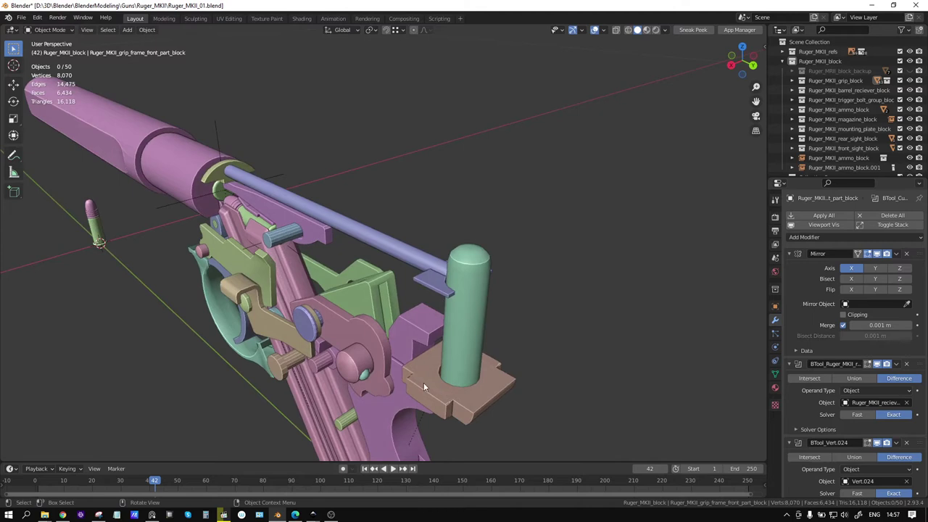
key(ctrl+z)
Hide the barrel and silencer to leave the remaining mechanism in view.
mouse_move(361, 335)
middle_down()
mouse_move(387, 295)
mouse_move(456, 237)
mouse_move(414, 227)
mouse_move(450, 209)
mouse_move(450, 200)
mouse_move(429, 209)
mouse_move(436, 189)
middle_up()
scroll(429, 210, down, 4)
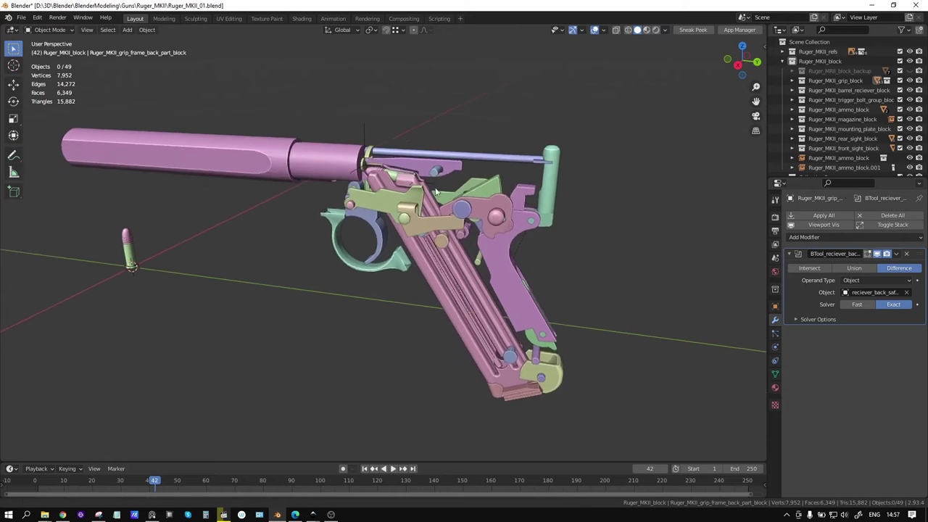
key(ctrl+z)
mouse_move(328, 177)
middle_down()
mouse_move(322, 165)
mouse_move(352, 121)
mouse_move(337, 158)
mouse_move(532, 226)
middle_up()
key(ctrl+z)
scroll(432, 222, up, 3)
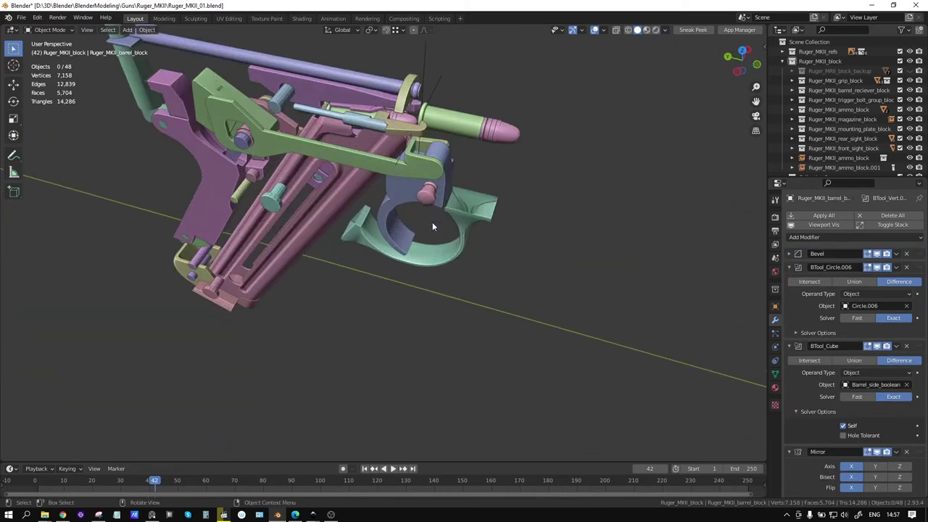
Delete the trigger guard.
click(471, 221)
key(Delete)
mouse_move(471, 217)
middle_down()
mouse_move(362, 213)
mouse_move(398, 208)
mouse_move(411, 192)
mouse_move(415, 206)
mouse_move(475, 159)
mouse_move(613, 171)
mouse_move(499, 183)
mouse_move(518, 192)
mouse_move(449, 220)
middle_up()
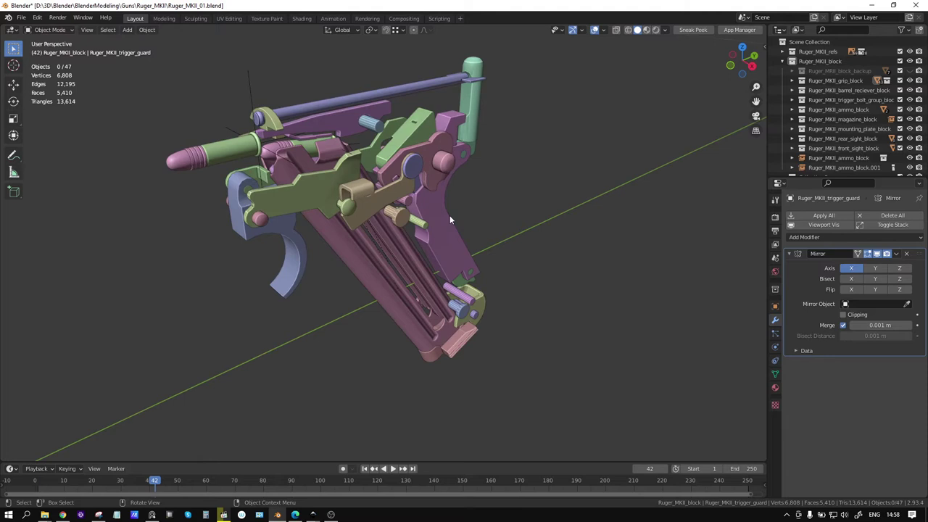
Select the trigger, the trigger pin and the bolt stop block.
click(285, 238)
middle_drag(286, 237, 324, 230)
click(287, 237)
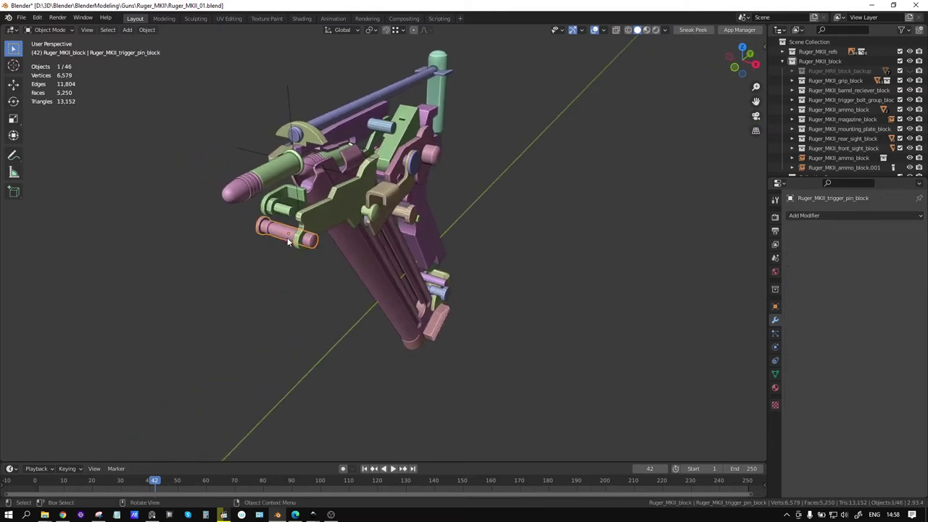
click(317, 216)
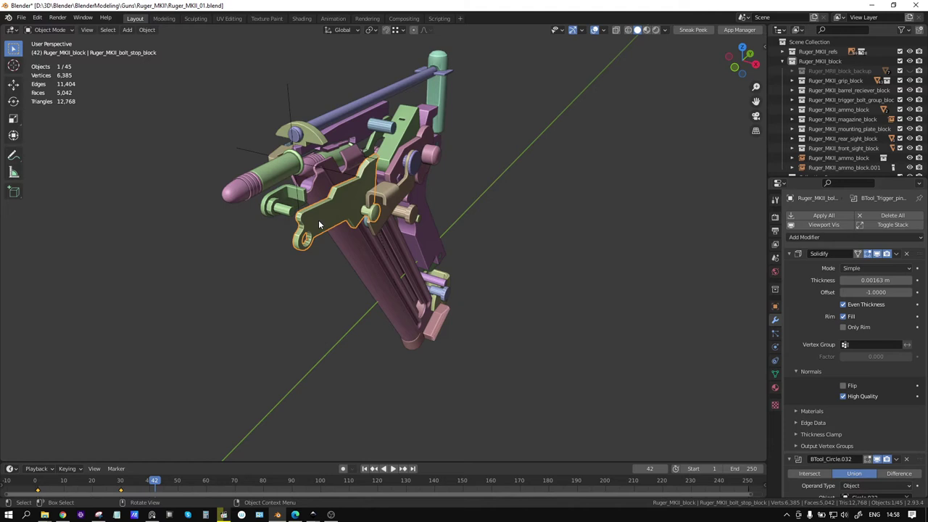
mouse_move(318, 220)
middle_down()
mouse_move(301, 222)
mouse_move(296, 213)
middle_up()
scroll(296, 217, up, 2)
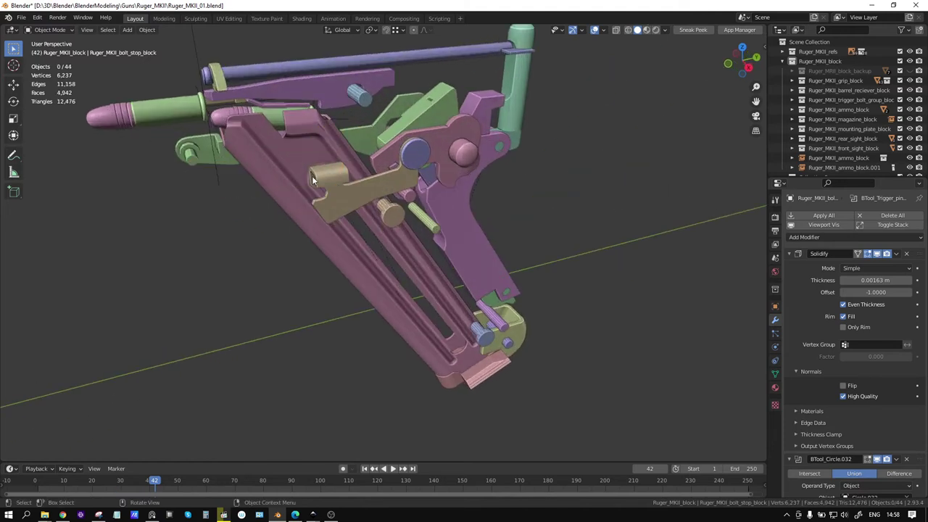
scroll(313, 180, down, 2)
Hide the magazine body, the green disconnector lever and the extractor.
click(309, 224)
key(h)
mouse_move(314, 220)
middle_down()
mouse_move(332, 190)
mouse_move(491, 217)
mouse_move(493, 178)
mouse_move(429, 192)
mouse_move(450, 213)
mouse_move(466, 191)
mouse_move(474, 136)
mouse_move(457, 219)
mouse_move(436, 233)
middle_up()
click(493, 181)
key(h)
scroll(428, 185, up, 3)
click(577, 239)
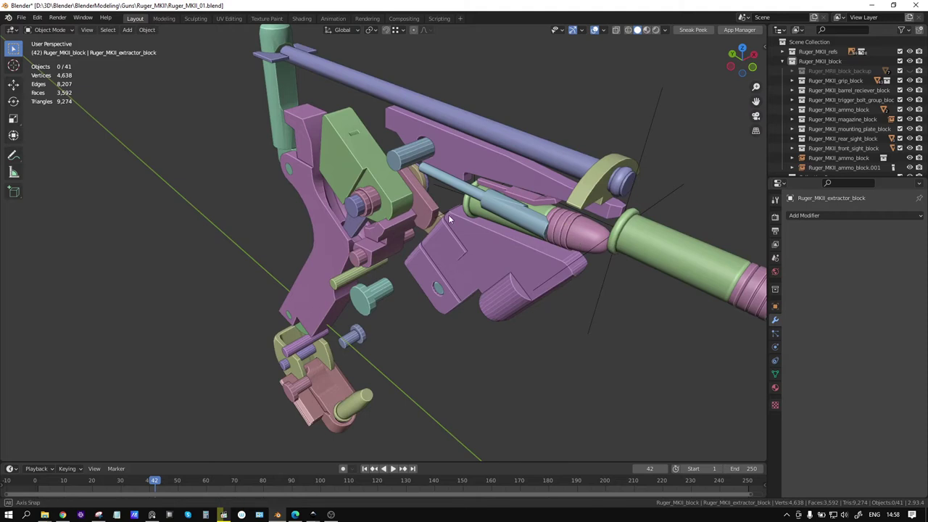
key(h)
Hide the green grip cylinder and the long recoil rod.
middle_drag(577, 238, 489, 207)
mouse_move(393, 211)
middle_down()
mouse_move(507, 208)
mouse_move(400, 190)
middle_up()
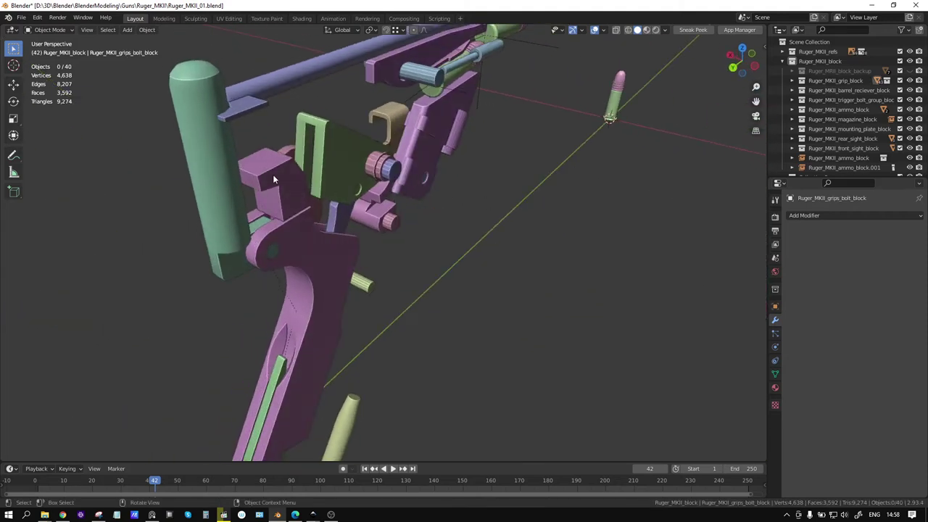
click(227, 175)
key(h)
click(228, 120)
key(h)
mouse_move(228, 125)
middle_down()
mouse_move(375, 133)
mouse_move(394, 112)
mouse_move(398, 84)
mouse_move(385, 66)
mouse_move(354, 173)
middle_up()
Delete the tan bolt stop thumb piece and hide the next tan part.
click(302, 226)
middle_drag(302, 225, 416, 239)
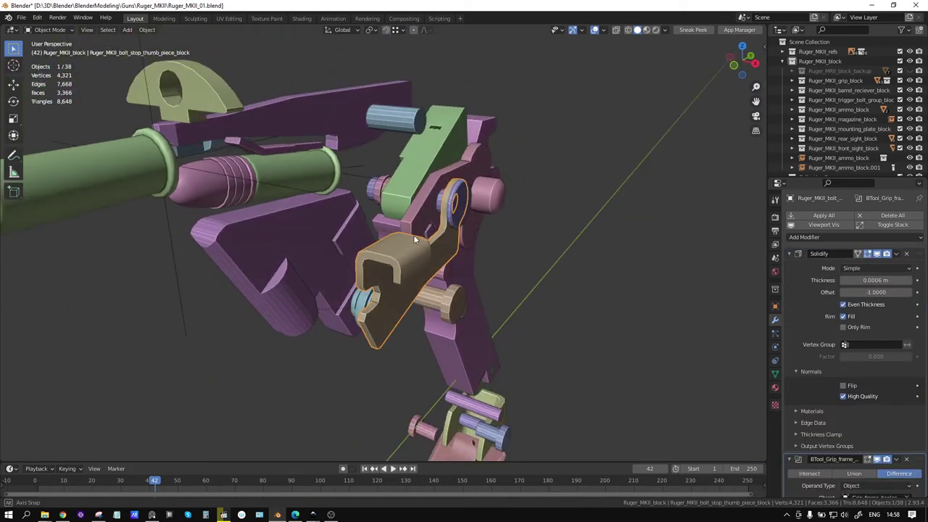
key(Delete)
mouse_move(475, 216)
middle_down()
mouse_move(473, 228)
mouse_move(481, 230)
mouse_move(294, 231)
mouse_move(347, 207)
mouse_move(370, 219)
mouse_move(401, 273)
middle_up()
click(304, 229)
key(h)
Hide another tan part and the follower button.
click(401, 272)
key(h)
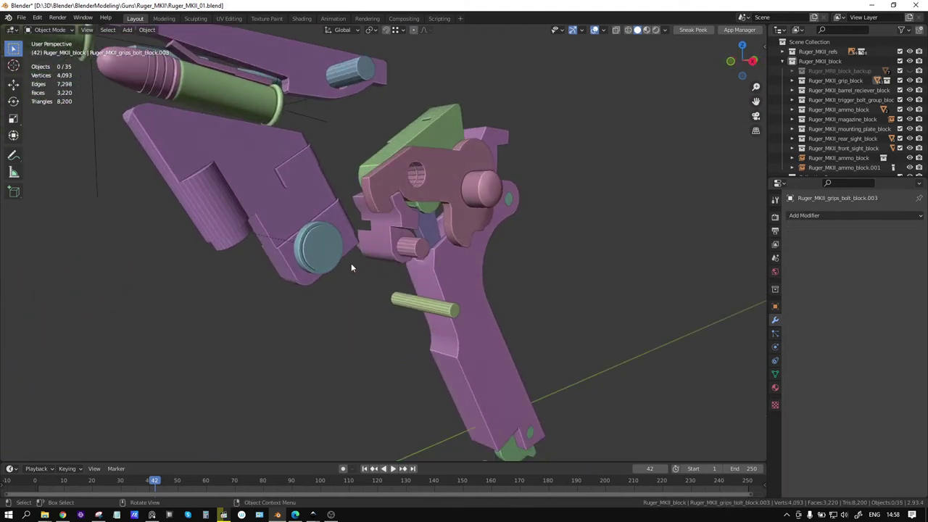
mouse_move(338, 254)
middle_down()
mouse_move(378, 257)
mouse_move(354, 261)
mouse_move(323, 256)
mouse_move(343, 248)
mouse_move(320, 248)
mouse_move(282, 269)
mouse_move(290, 278)
middle_up()
key(h)
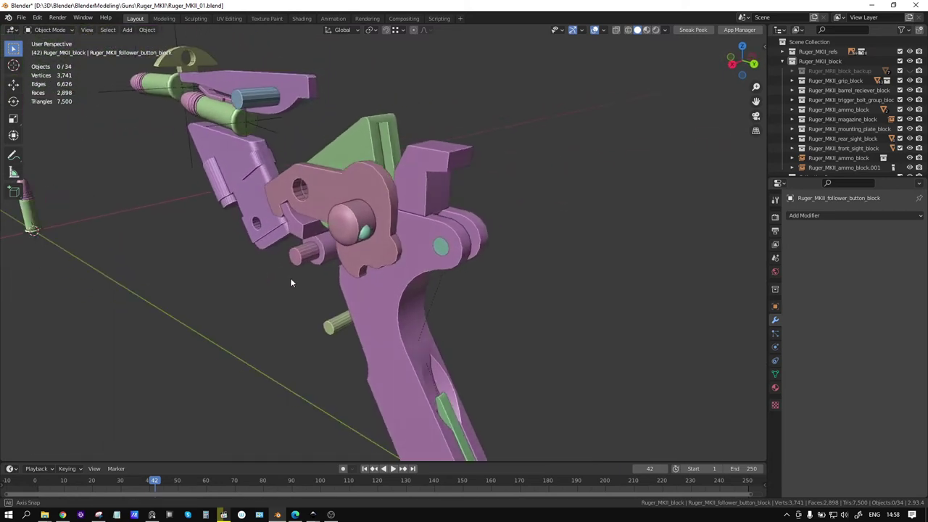
Remove the safety block and select the safety plunger.
click(377, 184)
mouse_move(378, 184)
middle_down()
mouse_move(516, 211)
mouse_move(413, 213)
middle_up()
key(h)
click(382, 211)
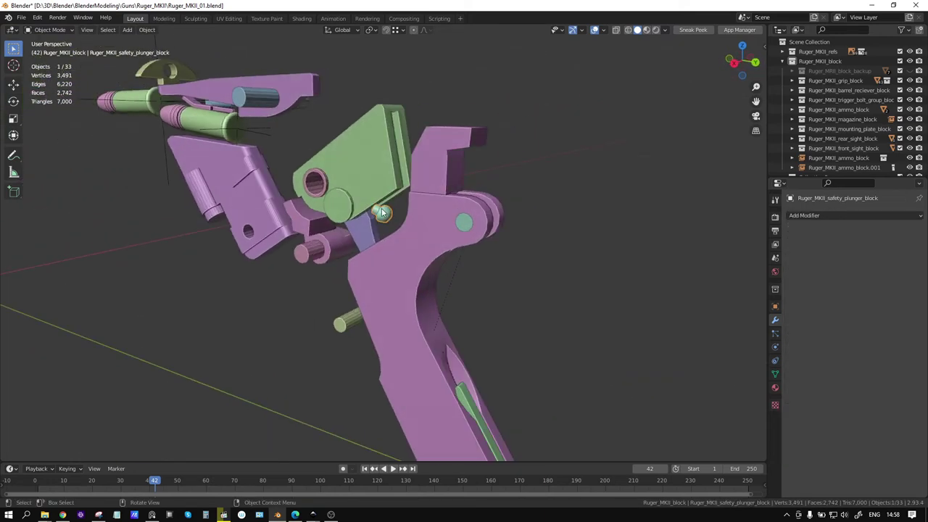
middle_drag(355, 227, 415, 228)
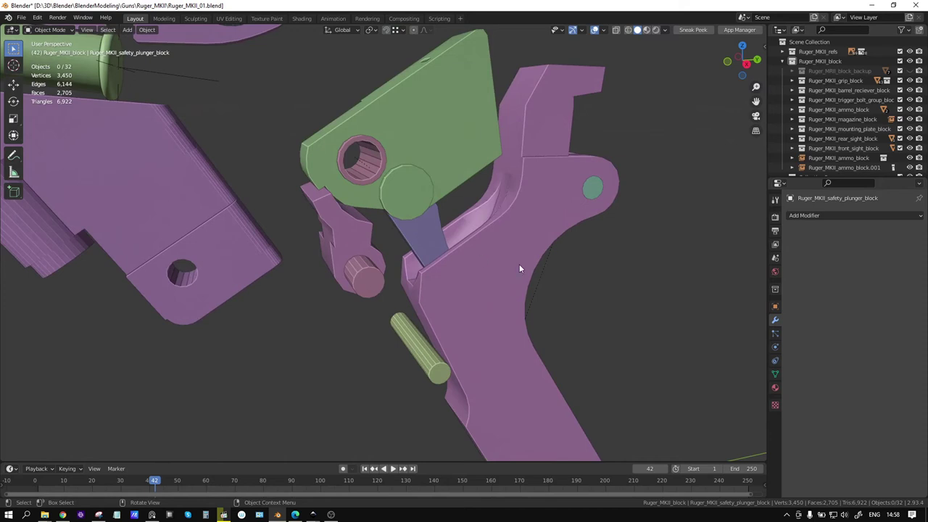
Hide the green bolt stop pin and the main spring housing latch.
click(518, 264)
scroll(526, 265, down, 2)
middle_drag(526, 269, 454, 251)
click(429, 228)
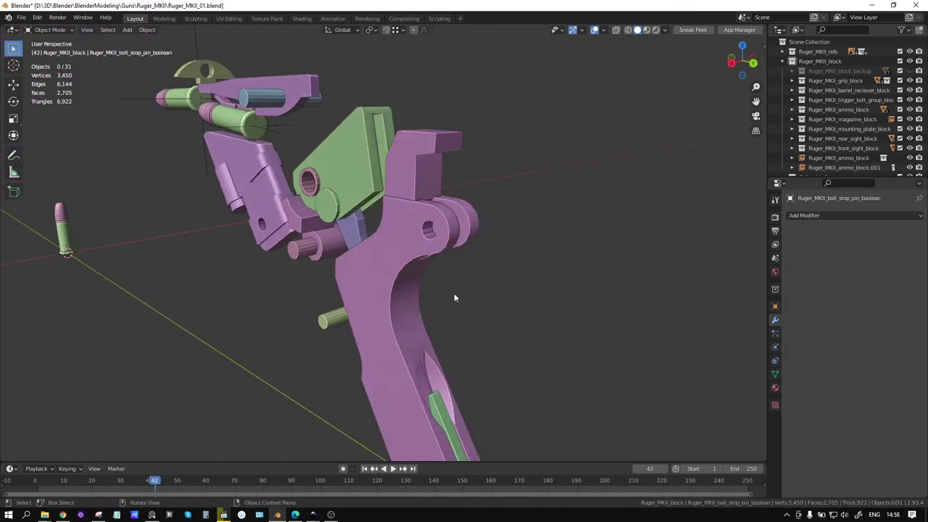
mouse_move(454, 297)
middle_down()
mouse_move(467, 198)
mouse_move(437, 288)
middle_up()
key(ctrl+z)
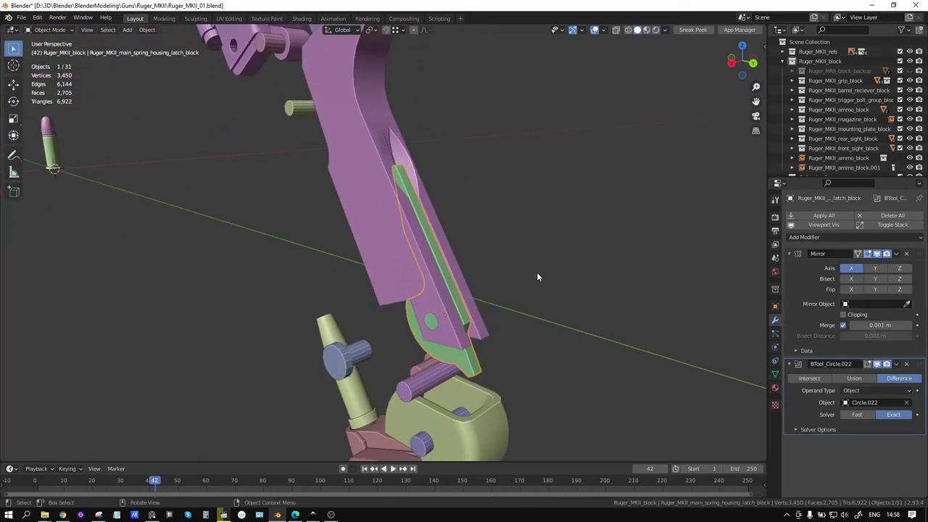
key(ctrl+z)
key(ctrl+z)
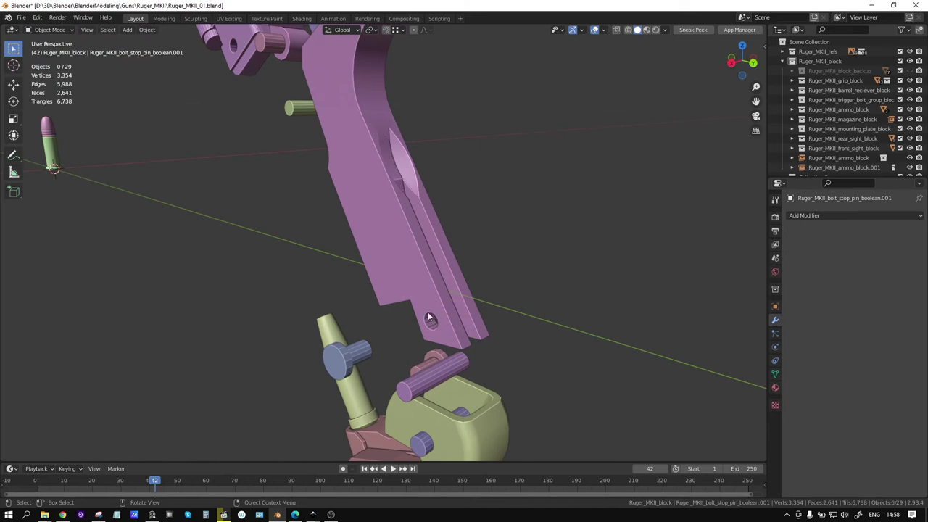
Delete the main spring housing and the small cylinder pin.
middle_drag(405, 232, 424, 277)
middle_drag(536, 267, 503, 278)
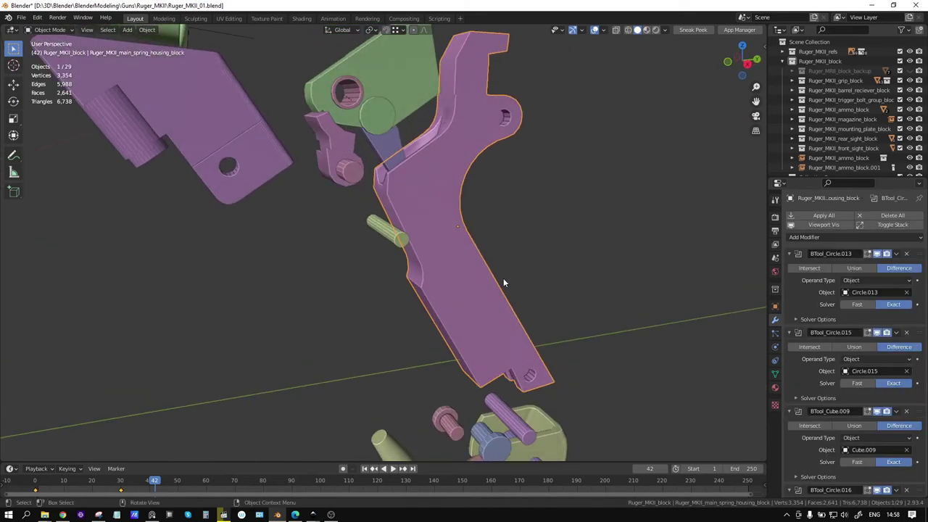
key(Delete)
click(397, 241)
key(Delete)
Delete the next small part and the green hammer block.
mouse_move(452, 233)
middle_down()
mouse_move(358, 180)
mouse_move(446, 256)
mouse_move(391, 210)
mouse_move(341, 192)
mouse_move(529, 190)
middle_up()
click(359, 190)
key(Delete)
click(341, 191)
key(Delete)
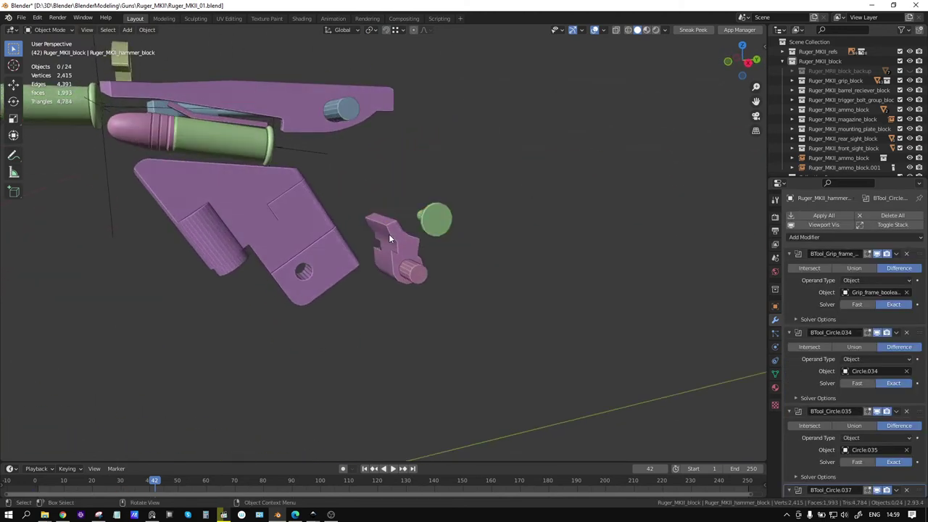
Delete the pink hammer, the green round part and the sear pin.
click(389, 239)
key(Delete)
click(445, 220)
key(Delete)
click(409, 262)
key(Delete)
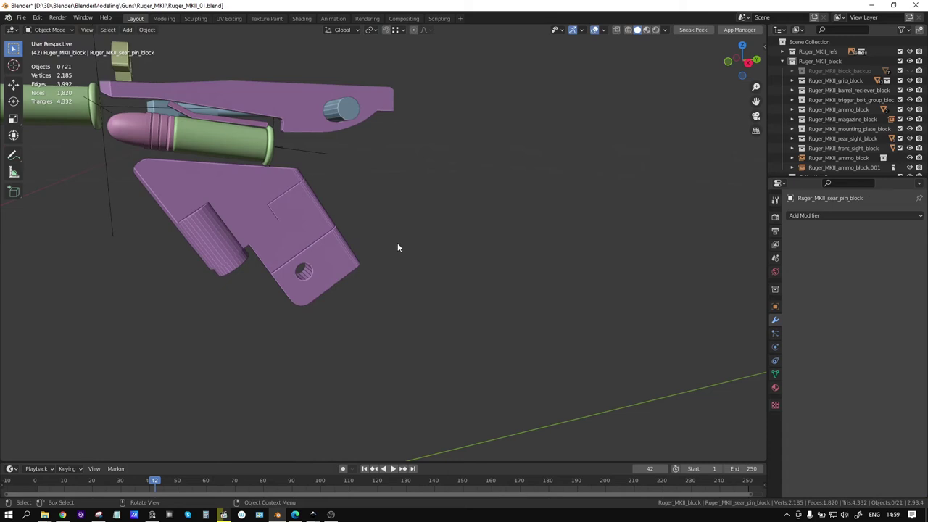
scroll(397, 247, down, 3)
Hide the remaining green pin and delete the pink magazine back plate.
mouse_move(456, 324)
middle_down()
mouse_move(439, 244)
mouse_move(393, 269)
mouse_move(428, 267)
mouse_move(212, 337)
mouse_move(453, 237)
middle_up()
key(ctrl+z)
mouse_move(319, 255)
middle_down()
mouse_move(508, 243)
mouse_move(568, 276)
mouse_move(566, 356)
mouse_move(555, 286)
mouse_move(601, 365)
mouse_move(584, 341)
mouse_move(668, 352)
mouse_move(478, 260)
mouse_move(497, 207)
mouse_move(450, 303)
middle_up()
click(575, 282)
click(566, 357)
key(Delete)
scroll(479, 261, down, 3)
Restore every hidden pistol part, deselect, then select the grip frame from a closer side view.
key(ctrl+z)
click(450, 303)
scroll(435, 286, up, 5)
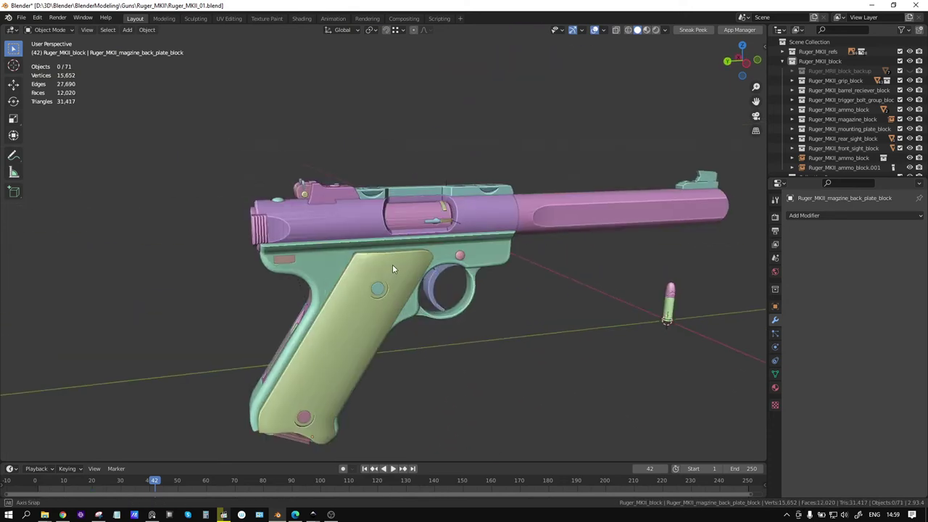
mouse_move(392, 264)
middle_down()
mouse_move(417, 263)
mouse_move(361, 262)
mouse_move(367, 186)
mouse_move(450, 220)
mouse_move(559, 237)
mouse_move(583, 253)
mouse_move(313, 262)
mouse_move(411, 233)
mouse_move(410, 260)
mouse_move(416, 217)
mouse_move(414, 292)
mouse_move(450, 259)
mouse_move(492, 314)
mouse_move(522, 321)
mouse_move(323, 319)
middle_up()
click(408, 269)
Hide the right grip panel and select the receiver.
click(492, 315)
key(h)
mouse_move(255, 299)
middle_down()
mouse_move(321, 265)
mouse_move(364, 212)
mouse_move(377, 234)
middle_up()
click(364, 212)
scroll(377, 234, up, 3)
mouse_move(402, 283)
middle_down()
mouse_move(360, 286)
mouse_move(348, 326)
mouse_move(459, 330)
mouse_move(427, 326)
mouse_move(439, 270)
mouse_move(468, 242)
mouse_move(461, 253)
mouse_move(162, 317)
mouse_move(437, 256)
middle_up()
Hide the grip frame part and the receiver to expose the mechanism.
click(201, 316)
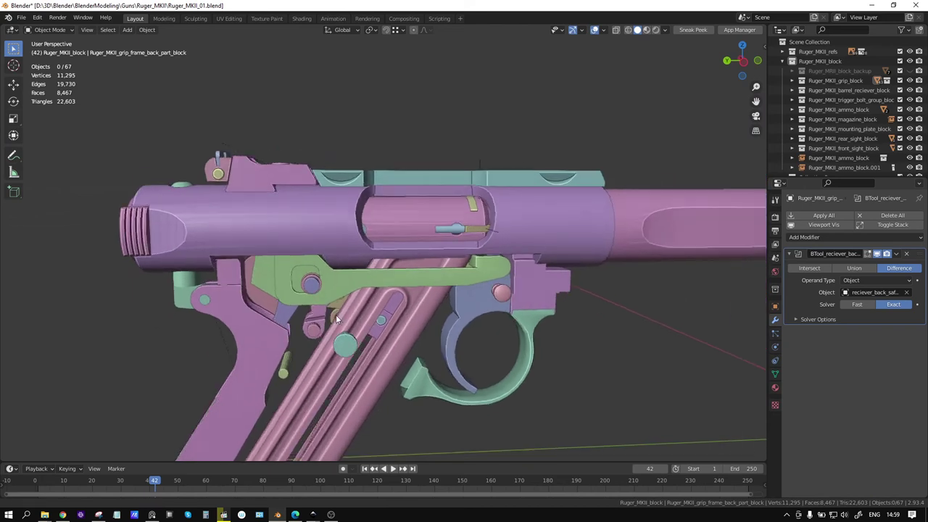
key(ctrl+z)
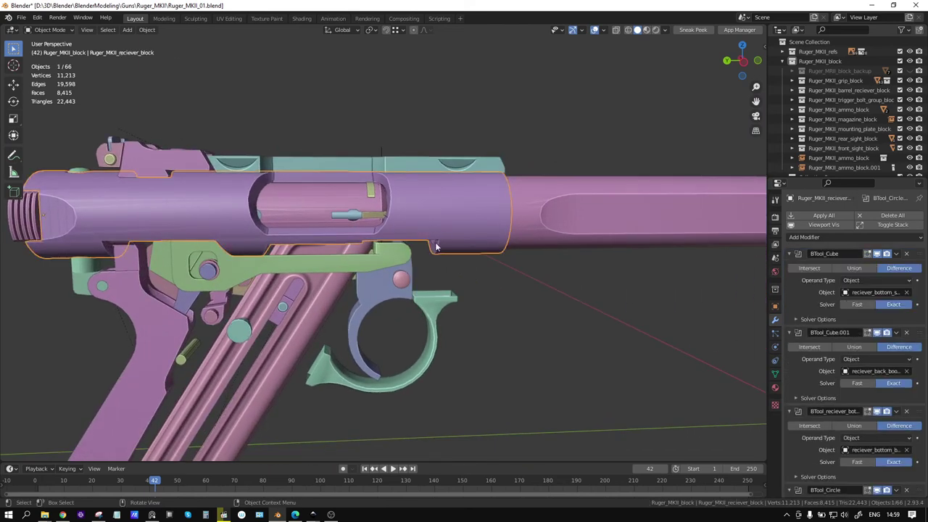
key(ctrl+z)
key(ctrl+z)
mouse_move(437, 237)
middle_down()
mouse_move(363, 248)
mouse_move(351, 201)
mouse_move(402, 217)
mouse_move(340, 210)
mouse_move(426, 201)
mouse_move(444, 207)
mouse_move(425, 202)
mouse_move(423, 219)
mouse_move(464, 219)
mouse_move(451, 210)
mouse_move(368, 210)
middle_up()
scroll(351, 206, up, 2)
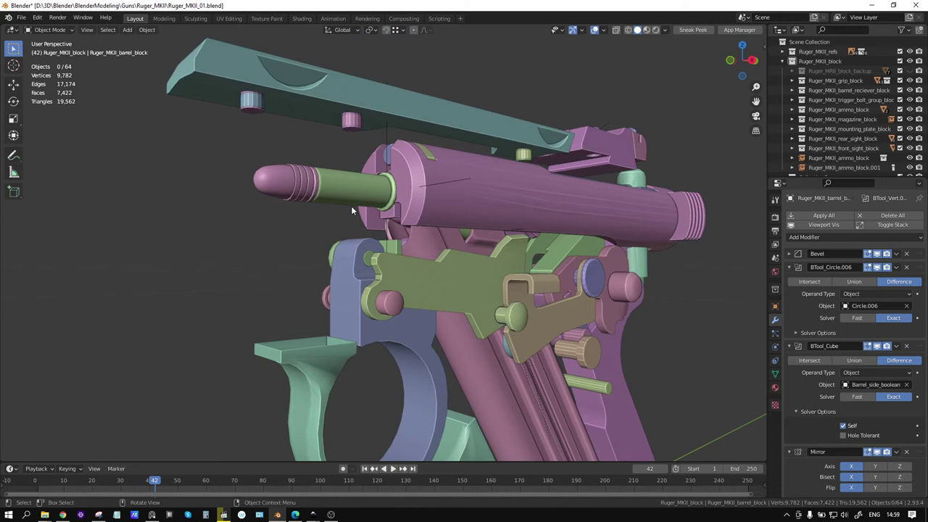
Hide the magazine body and ammo parts, viewing the barrel and cartridge from the front.
click(455, 238)
scroll(457, 236, up, 2)
key(ctrl+z)
scroll(495, 239, up, 2)
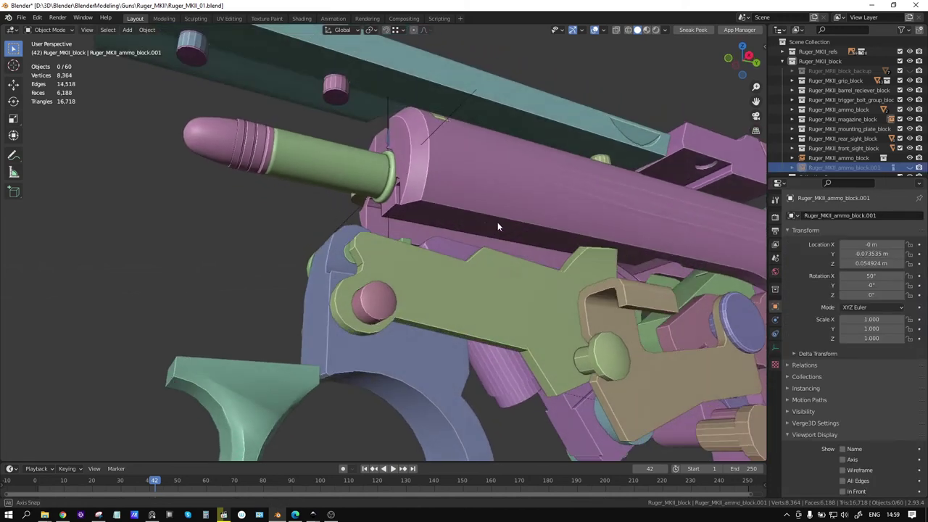
scroll(497, 222, up, 2)
scroll(487, 185, up, 1)
middle_drag(500, 217, 525, 256)
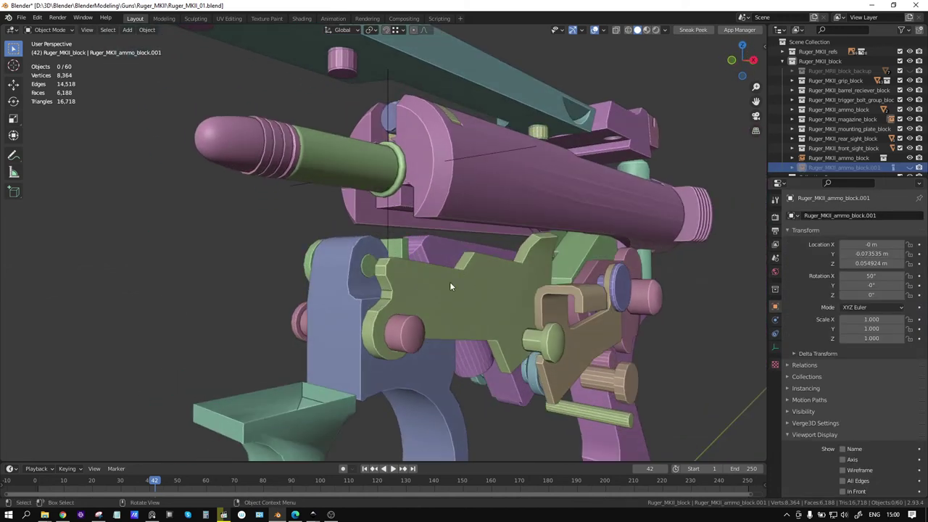
Hide the magazine follower, ammo block and mounting plate.
key(ctrl+z)
mouse_move(440, 254)
middle_down()
mouse_move(529, 255)
mouse_move(444, 182)
mouse_move(394, 215)
mouse_move(456, 269)
mouse_move(501, 225)
mouse_move(506, 240)
mouse_move(486, 134)
mouse_move(461, 219)
mouse_move(426, 229)
mouse_move(359, 211)
mouse_move(341, 232)
mouse_move(284, 250)
mouse_move(455, 276)
mouse_move(360, 257)
mouse_move(389, 169)
mouse_move(553, 189)
mouse_move(544, 200)
middle_up()
key(ctrl+z)
scroll(456, 269, up, 3)
scroll(457, 273, down, 3)
key(ctrl+z)
key(ctrl+z)
key(ctrl+z)
key(ctrl+z)
key(ctrl+z)
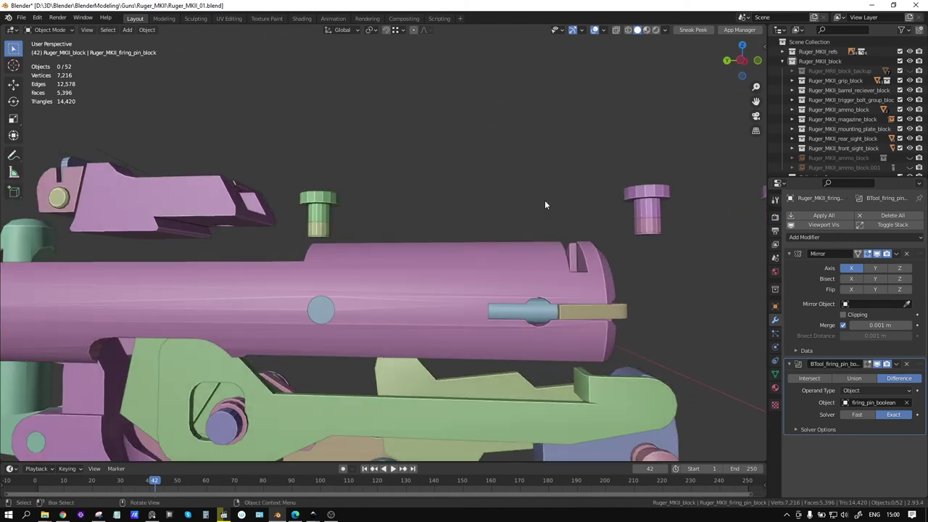
Delete the barrel pin and the yellow extractor block from the bolt.
click(321, 309)
key(Delete)
click(536, 323)
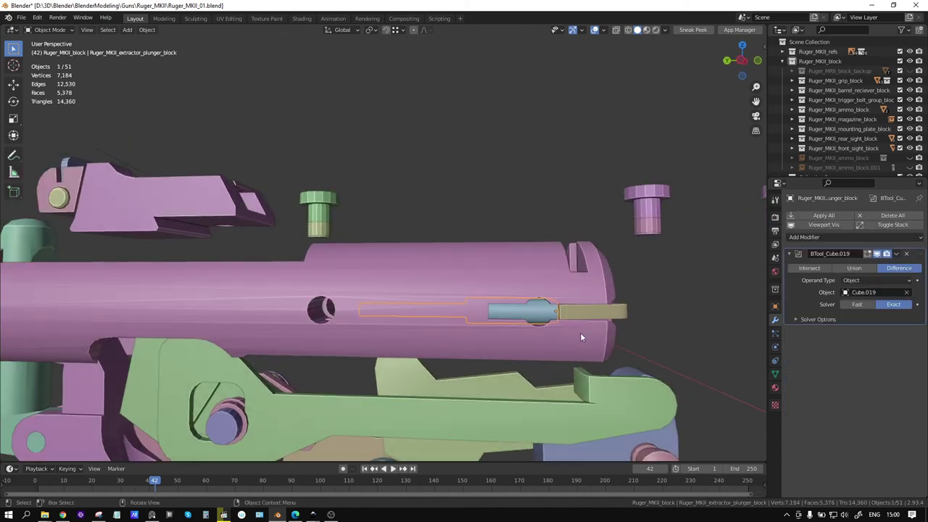
mouse_move(580, 336)
middle_down()
mouse_move(482, 302)
mouse_move(510, 366)
mouse_move(527, 342)
middle_up()
click(484, 308)
key(Delete)
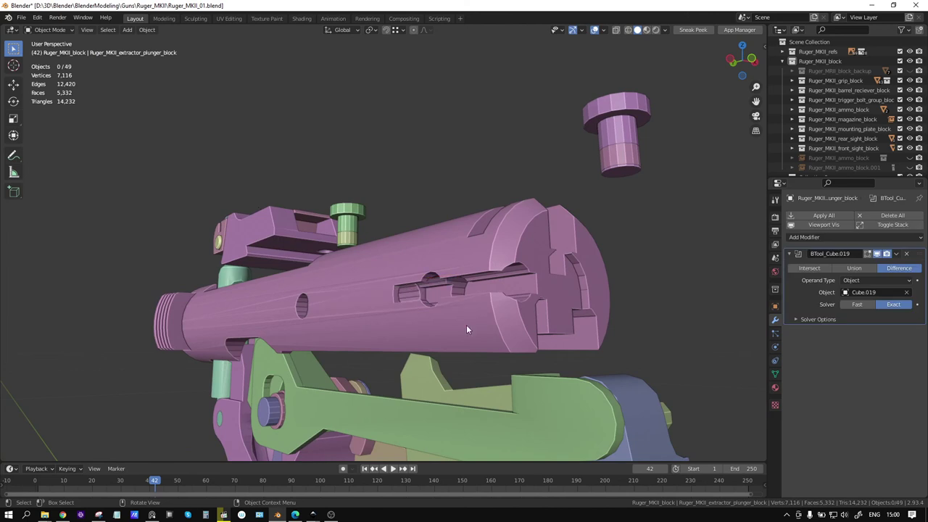
mouse_move(466, 325)
middle_down()
mouse_move(455, 334)
mouse_move(528, 243)
mouse_move(574, 255)
mouse_move(491, 260)
mouse_move(496, 237)
mouse_move(706, 260)
middle_up()
scroll(574, 255, down, 3)
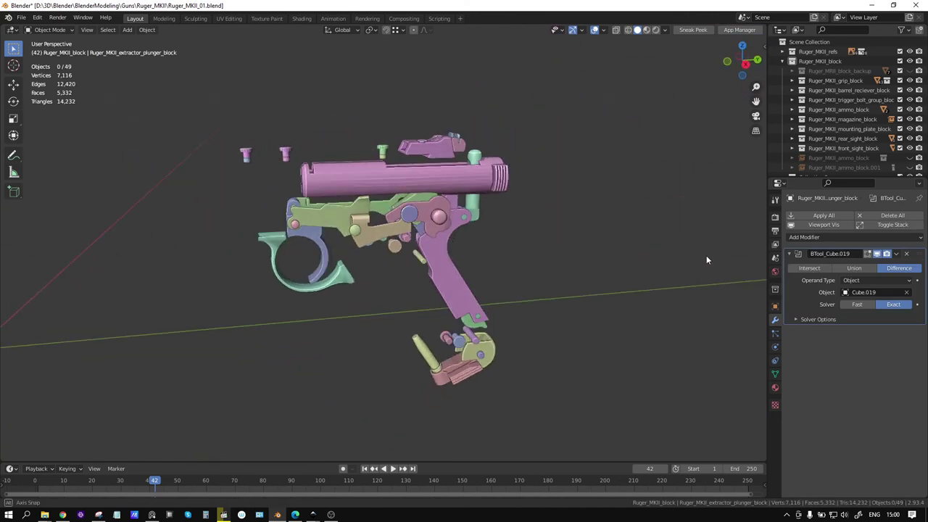
Unhide all 71 parts and play the assembly animation from the start, stopping at frame 42.
key(alt+h)
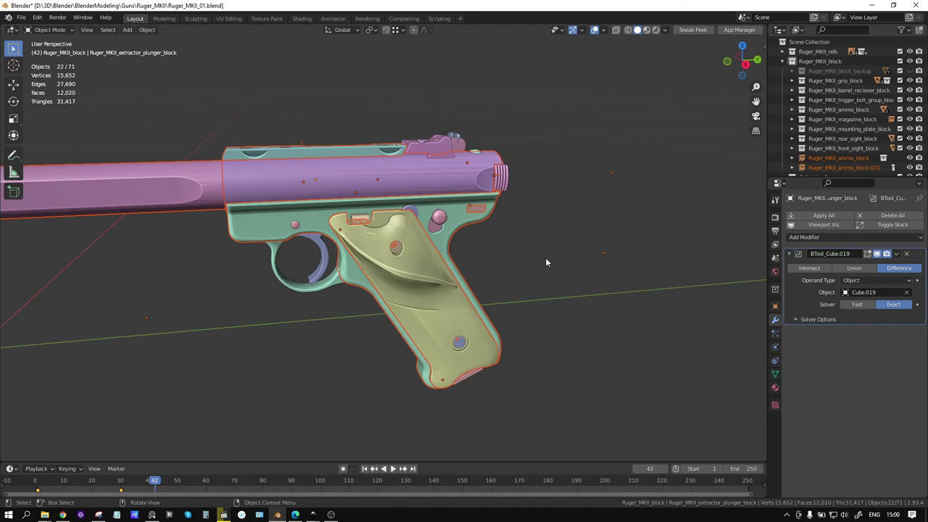
scroll(545, 259, down, 2)
key(shift+Left)
key(space)
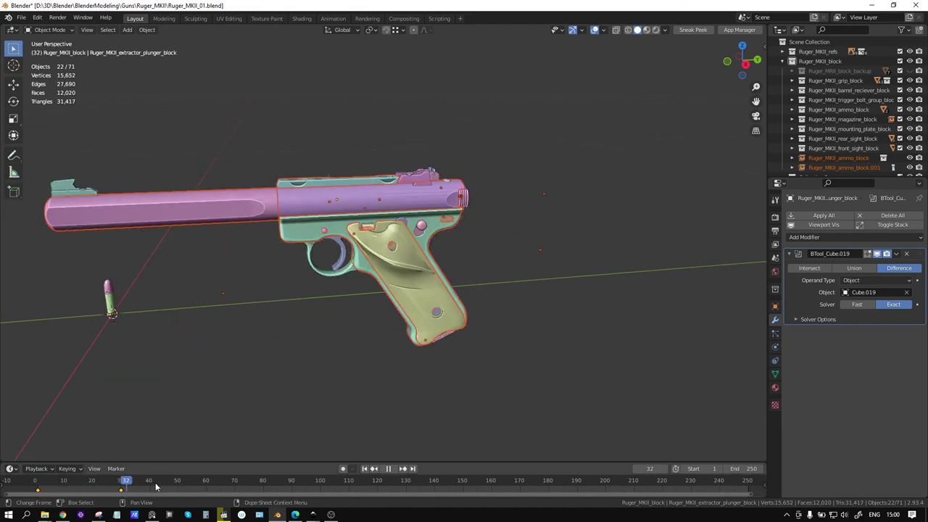
key(space)
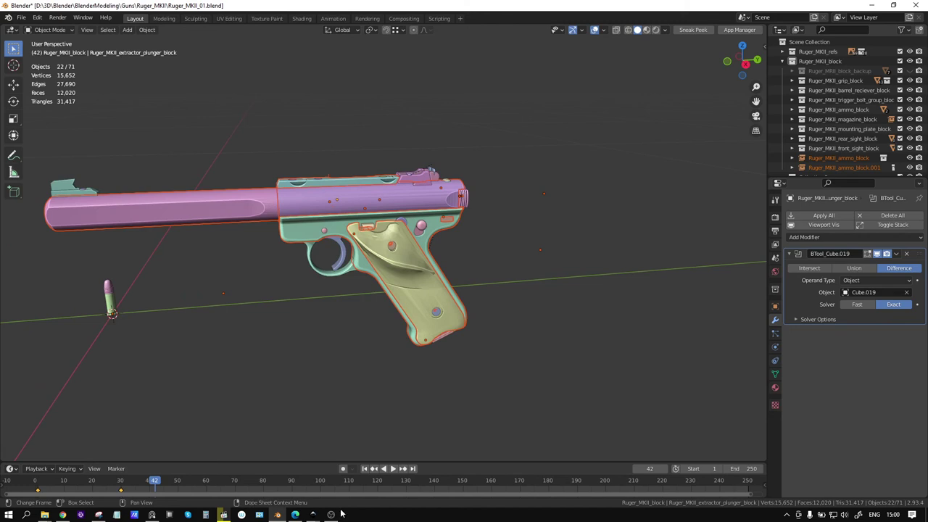